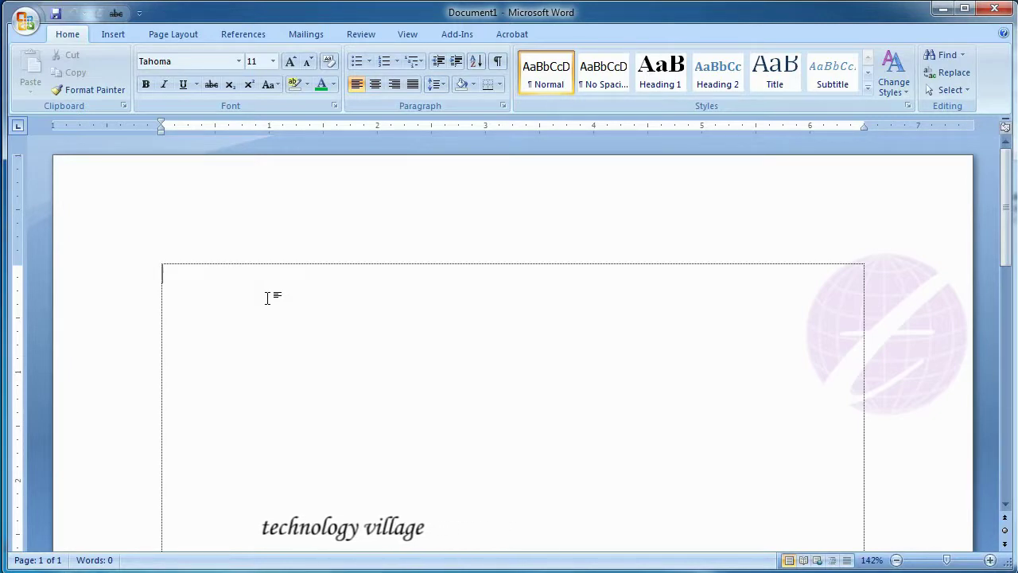
Type a2+b2 as the first line in the text box
text(a)
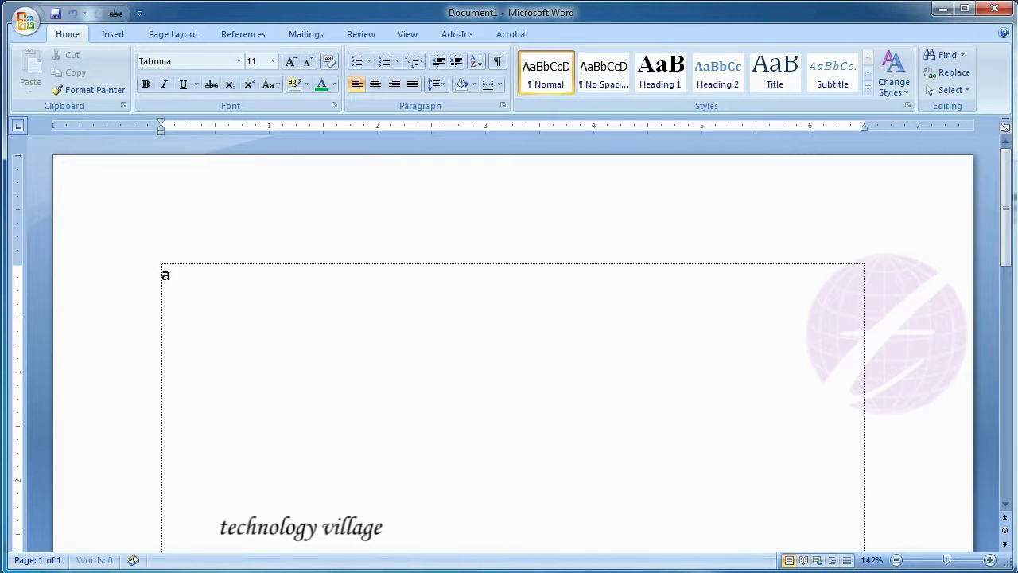
text(2)
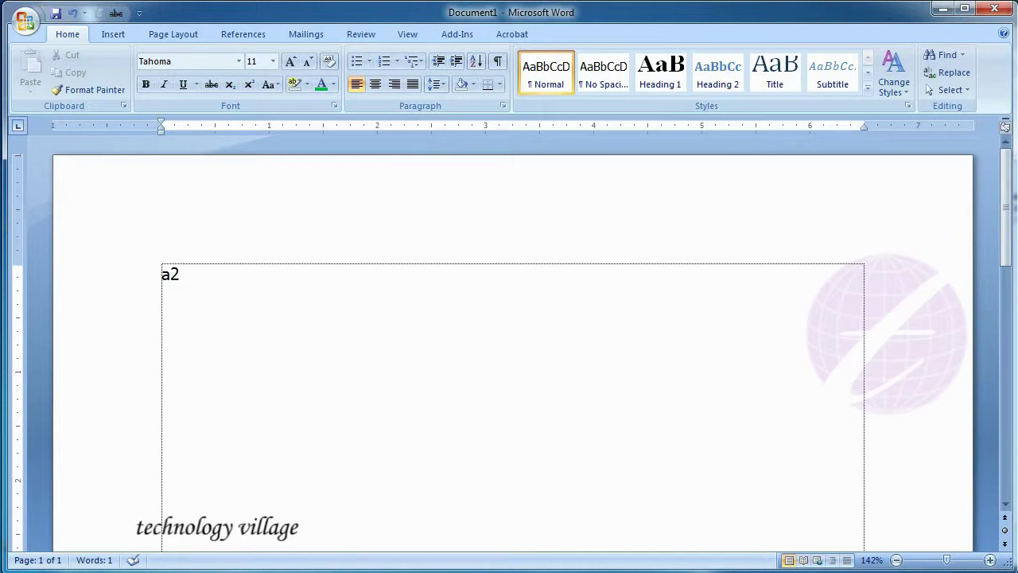
text(+b2)
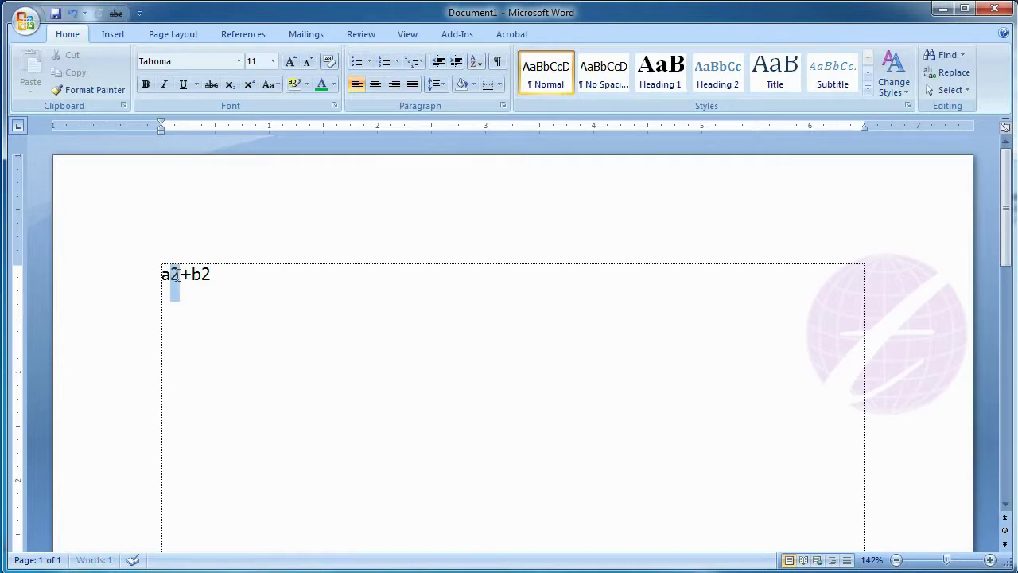
Make the 2 after 'a' a superscript exponent, giving a²+b2
drag(174, 273, 177, 279)
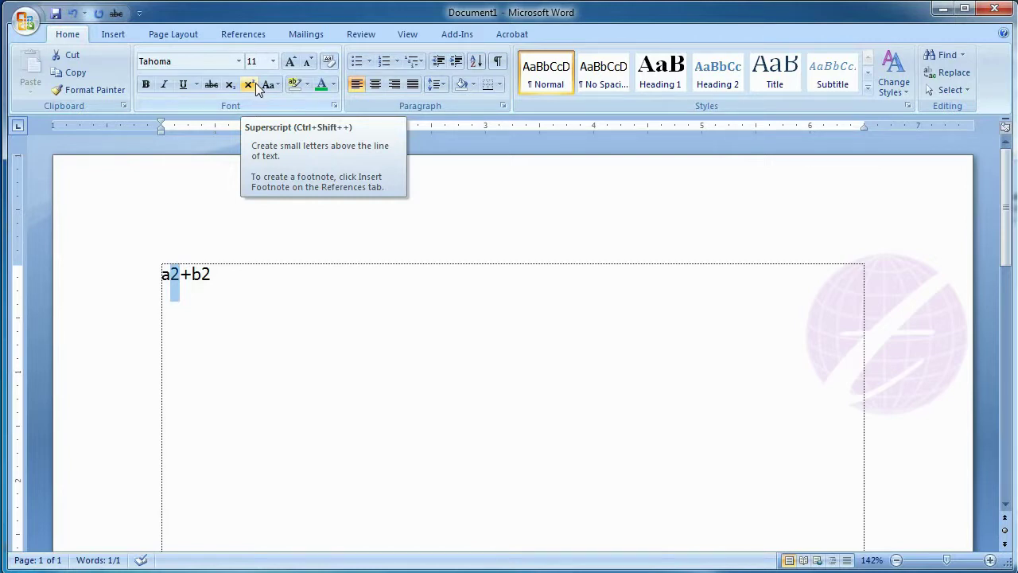
click(255, 83)
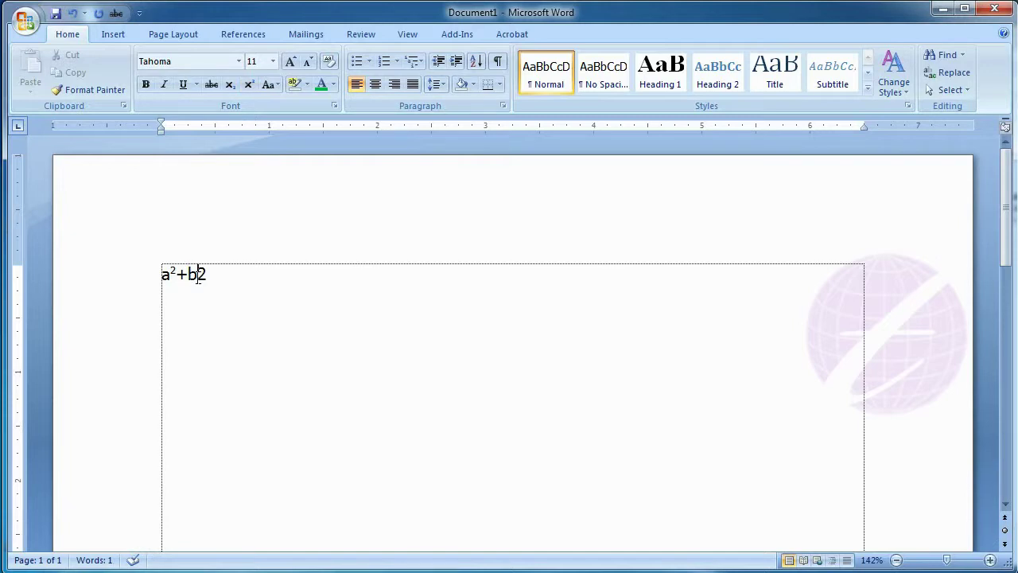
drag(205, 278, 204, 278)
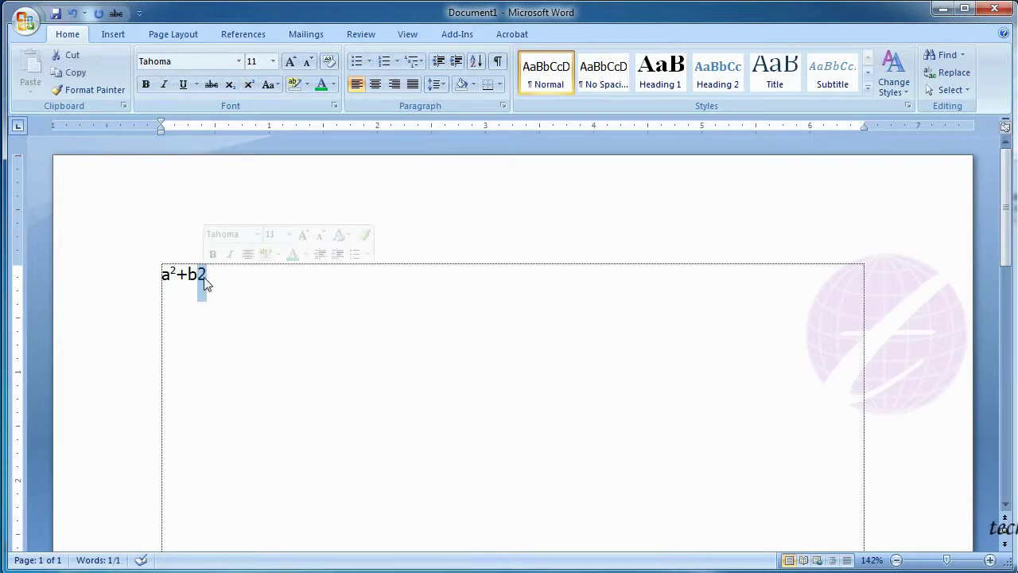
click(250, 84)
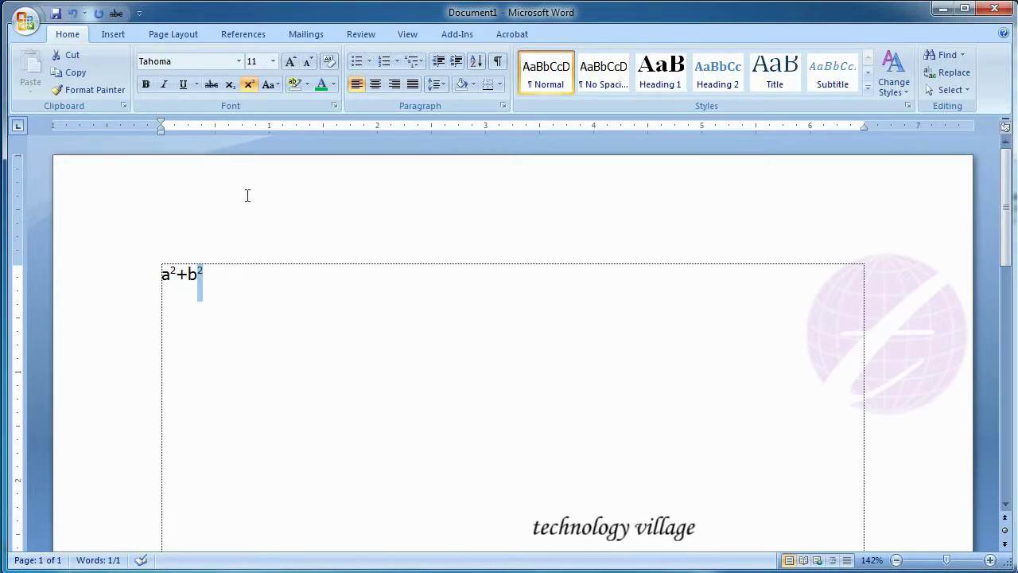
click(247, 87)
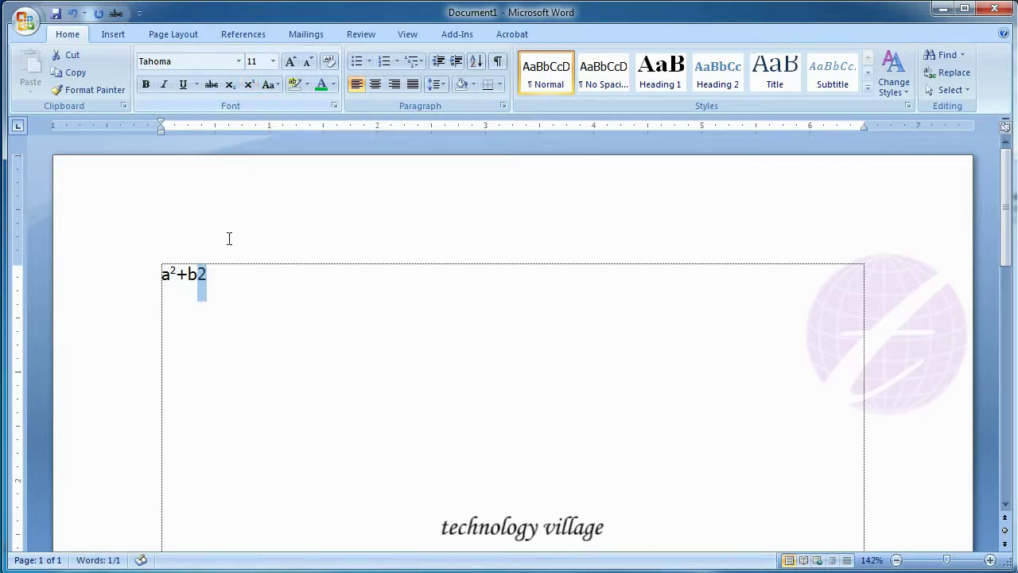
click(224, 270)
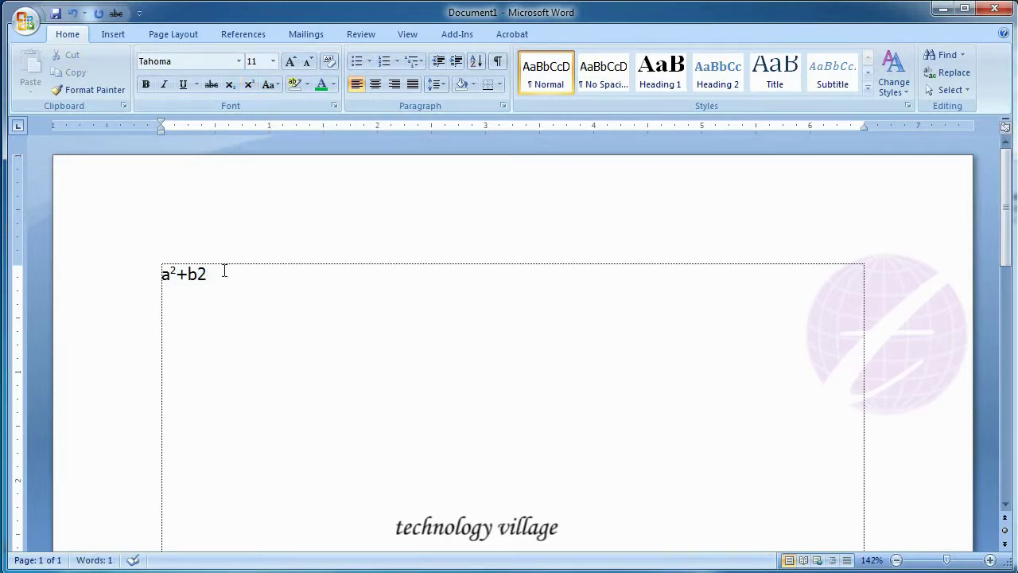
Type H2O on a new second line and make its 2 a subscript
key(Return)
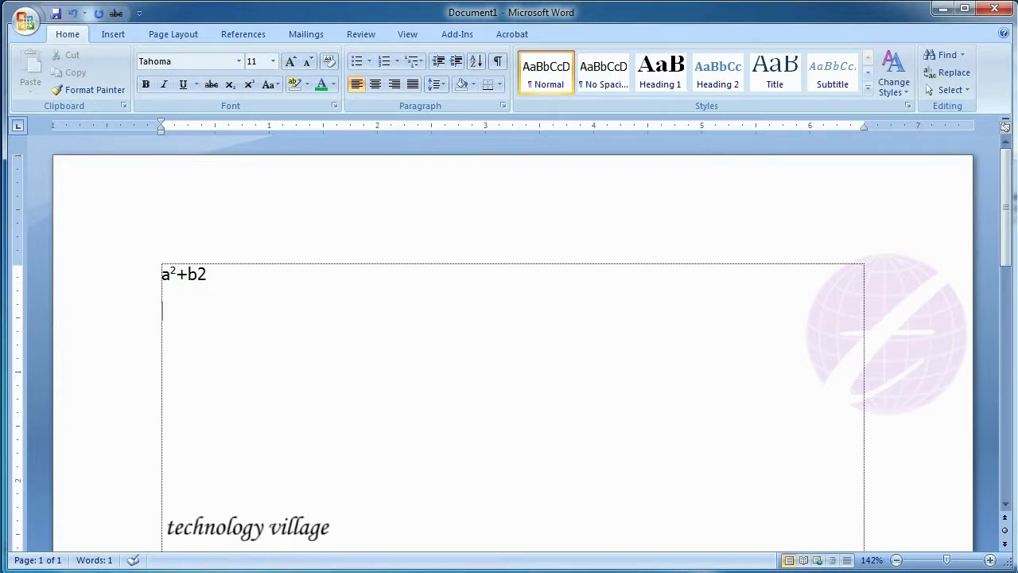
text(H2)
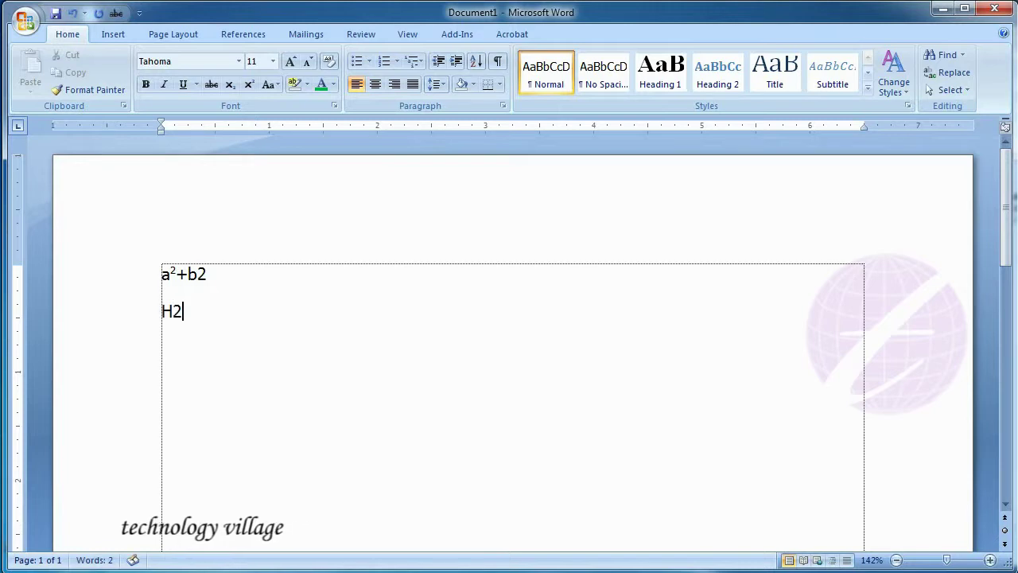
text(O)
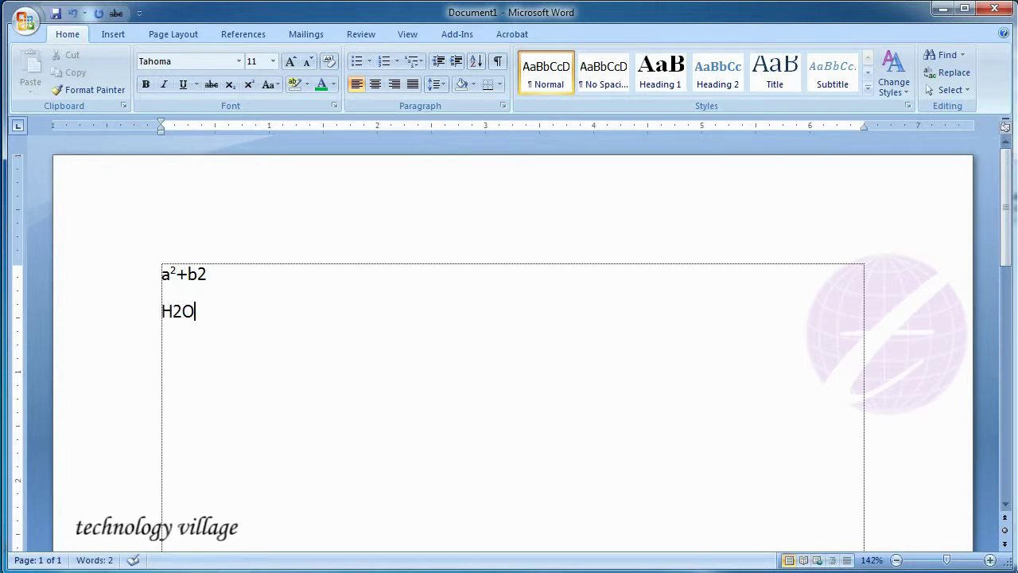
click(176, 311)
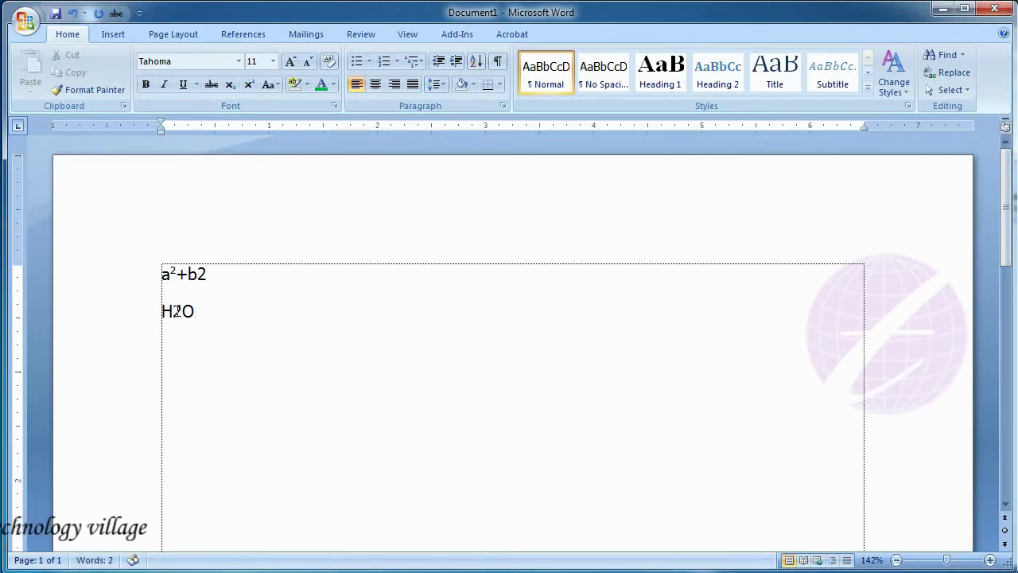
drag(173, 311, 183, 311)
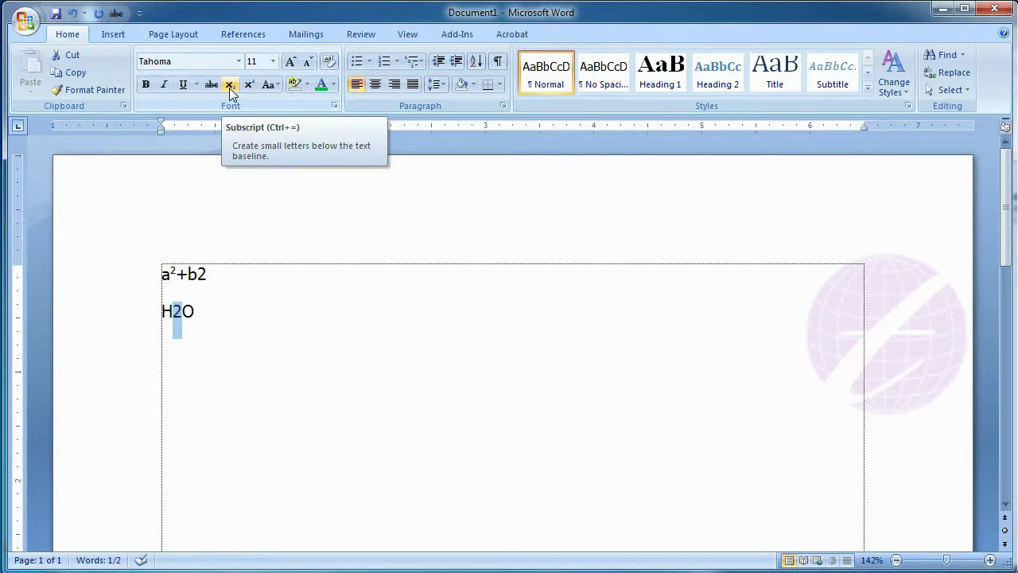
click(229, 86)
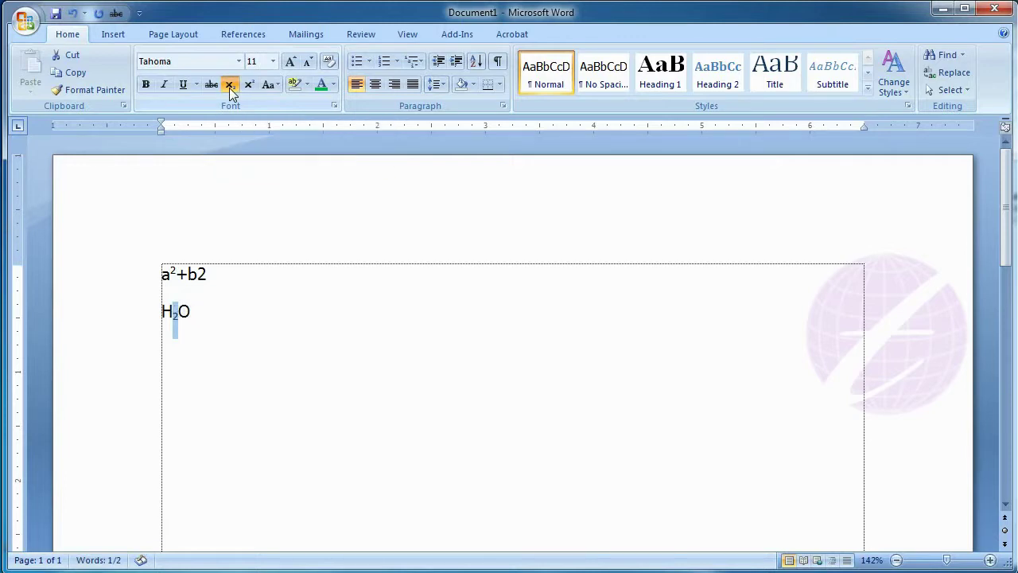